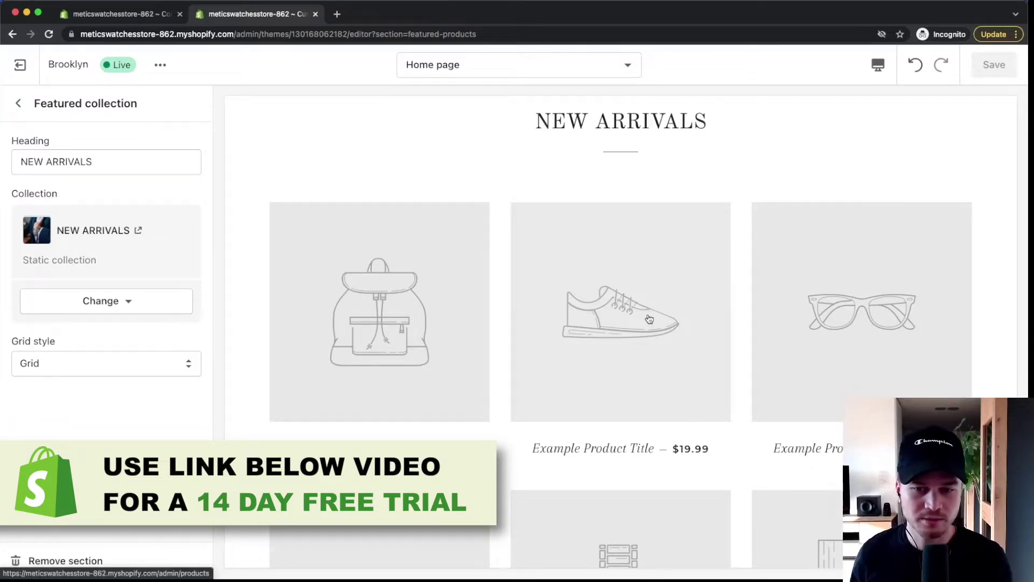
# Switch to the store admin tab and go to the Products page.
pyautogui.click(121, 19)
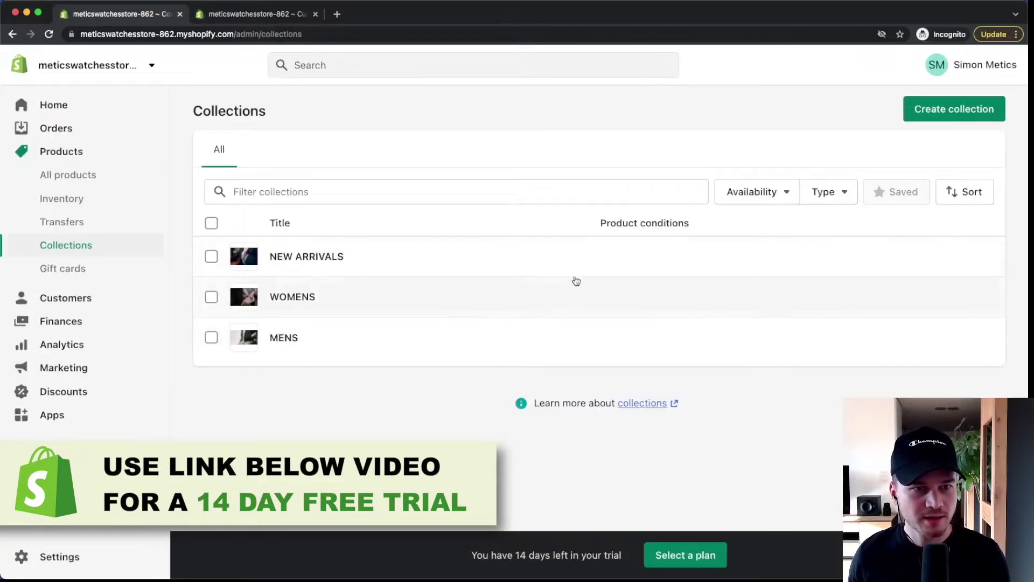
pyautogui.click(59, 154)
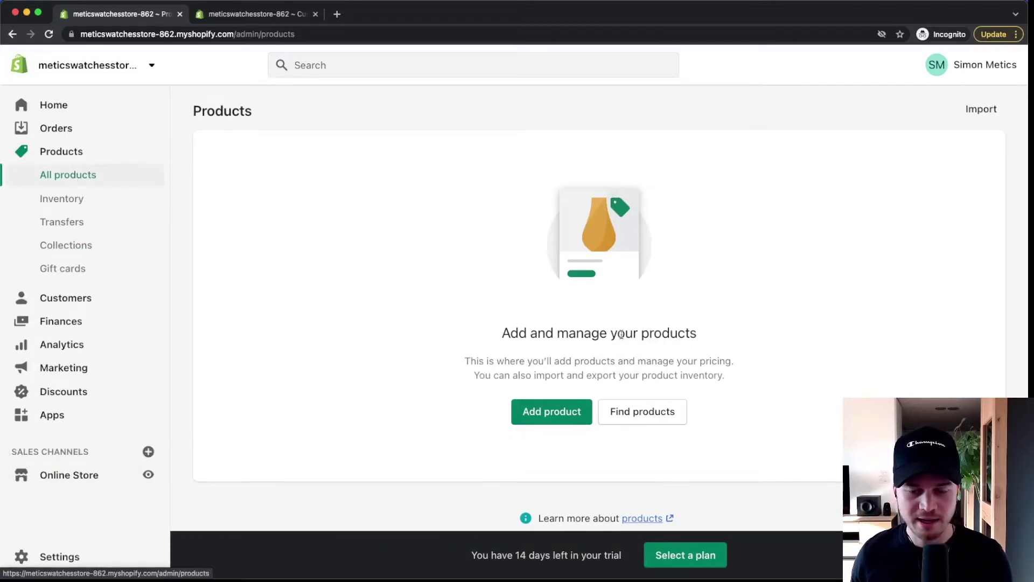
# Start a new product, paste the title 'Minimalist Leather Watch', and click into the Description.
pyautogui.click(556, 423)
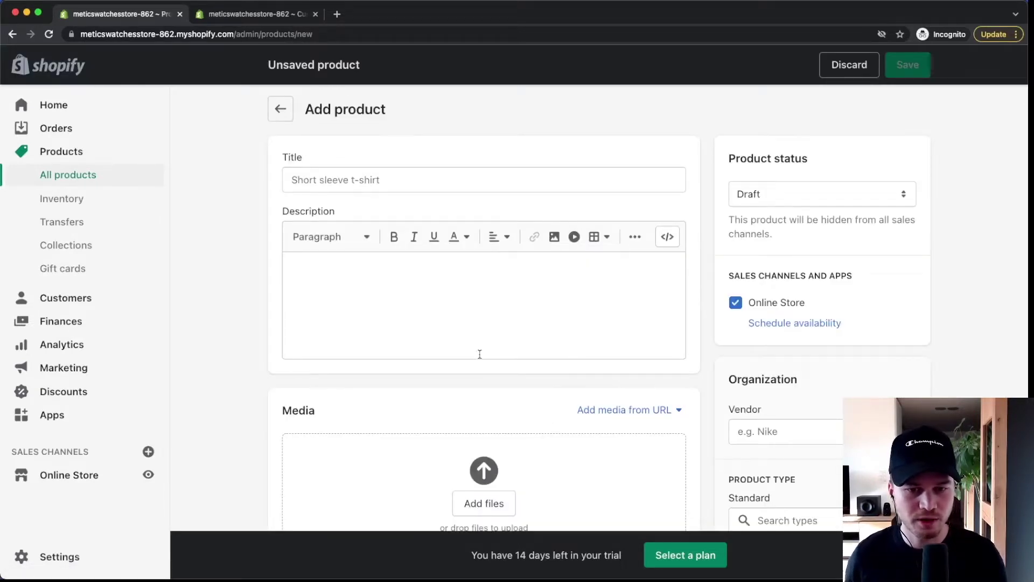
pyautogui.click(341, 180)
pyautogui.write('Minimalist Leather Watch')
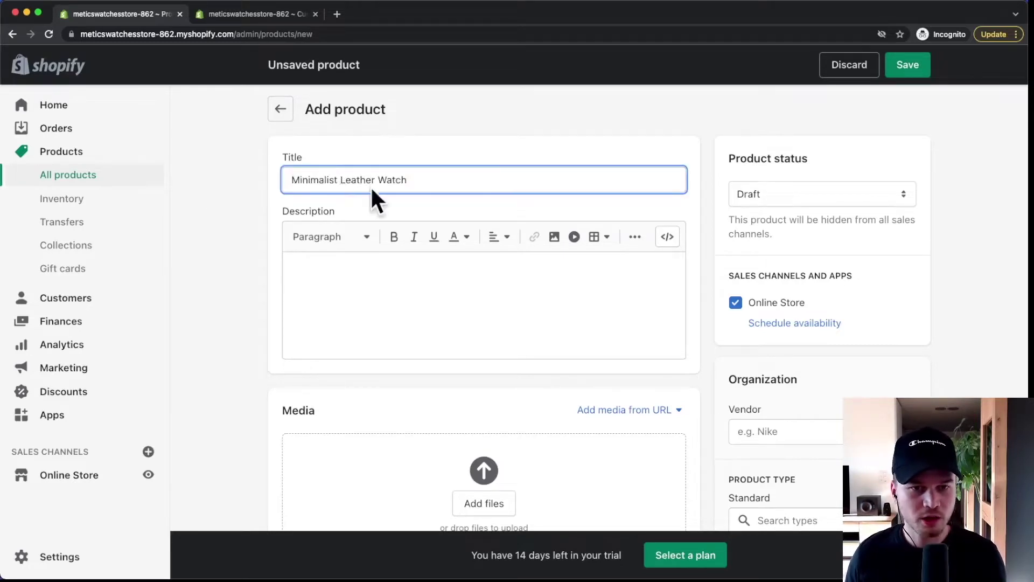
pyautogui.scroll(-1, 329, 248)
pyautogui.click(329, 248)
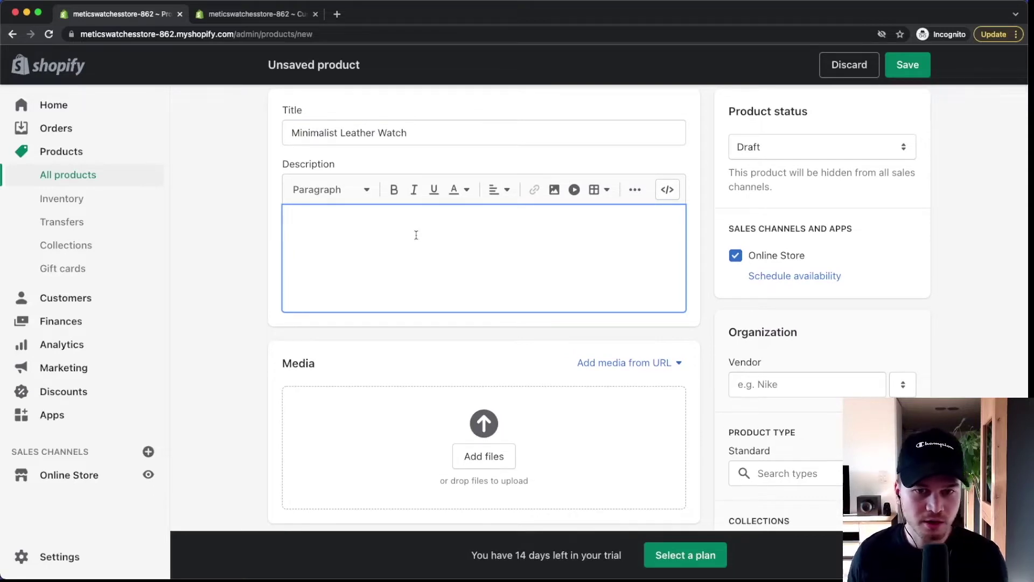
pyautogui.scroll(-3, 501, 302)
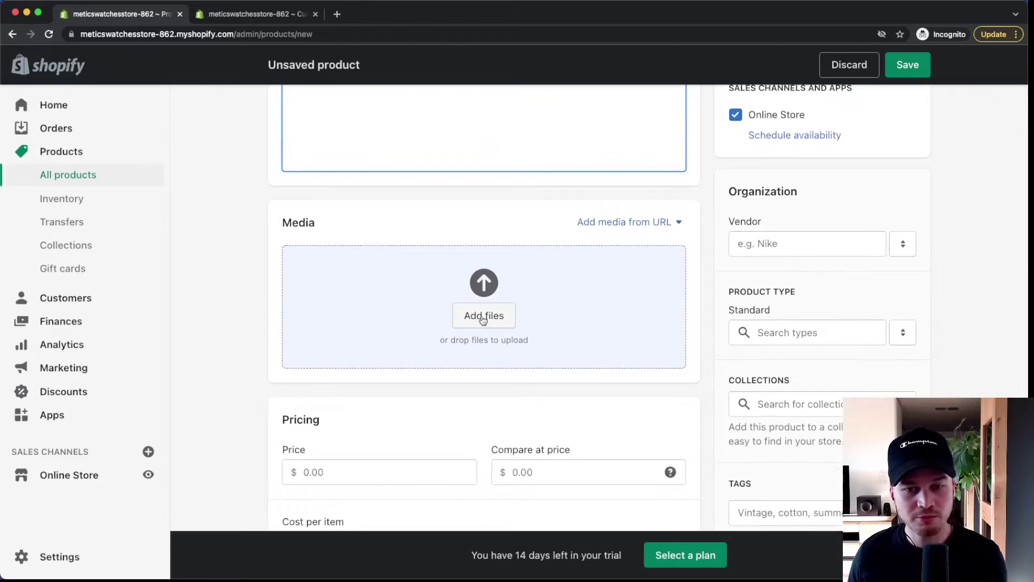
# Upload black.jpeg as the product's media image.
pyautogui.click(483, 319)
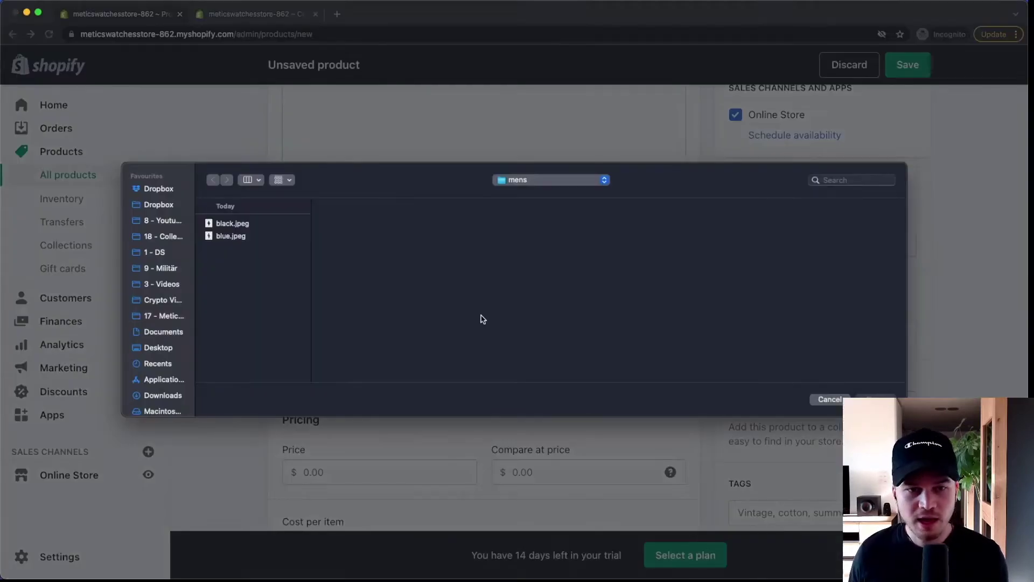
pyautogui.click(245, 225)
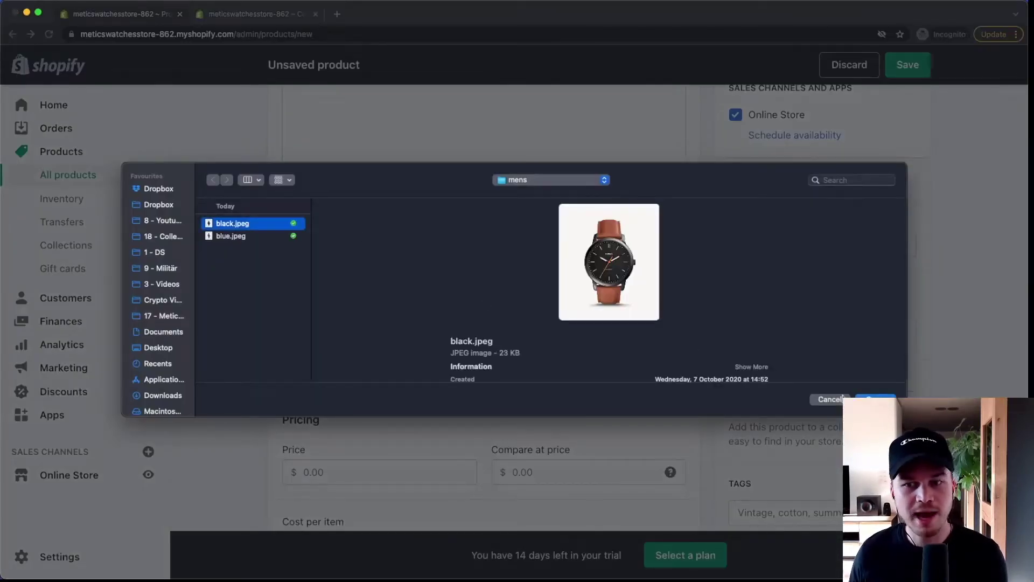
pyautogui.click(868, 399)
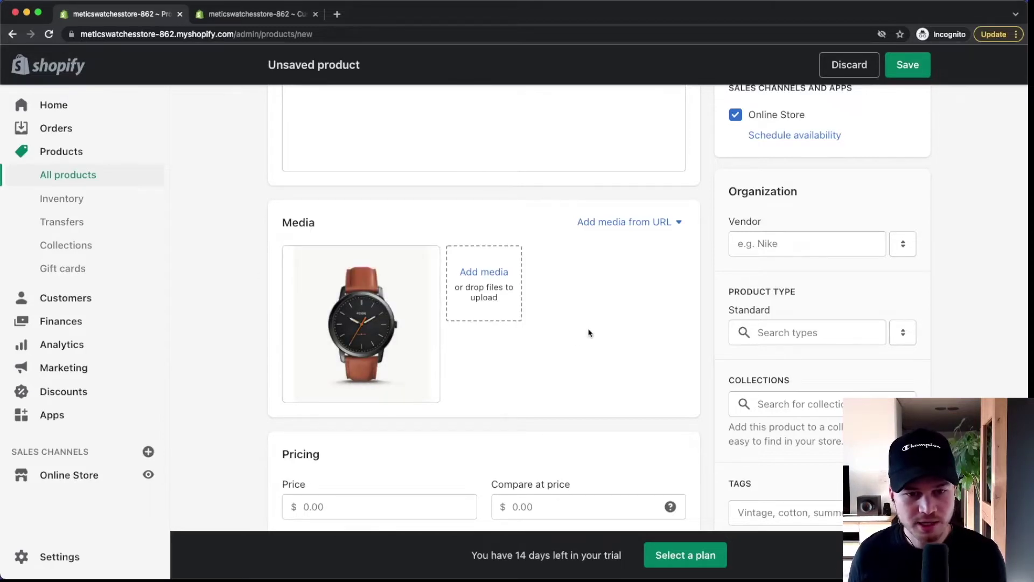
# Enter a selling price of 120.00 for the watch.
pyautogui.scroll(-4, 582, 330)
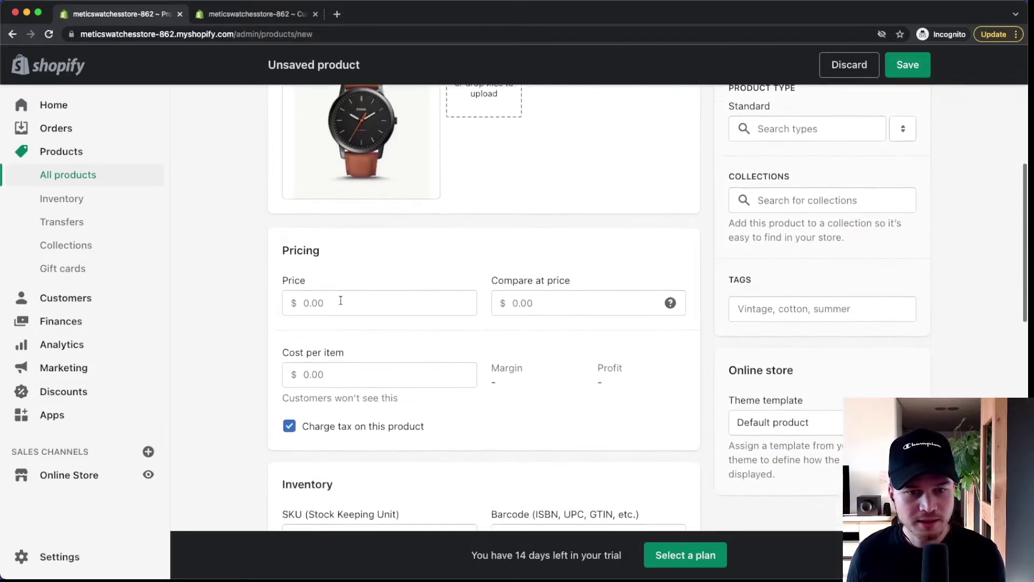
pyautogui.click(340, 300)
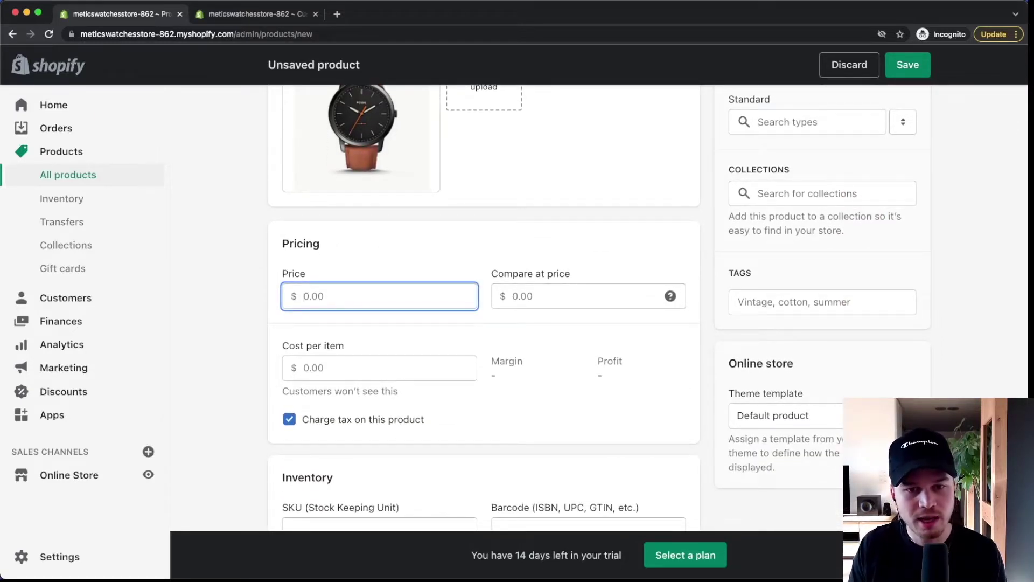
pyautogui.write('120')
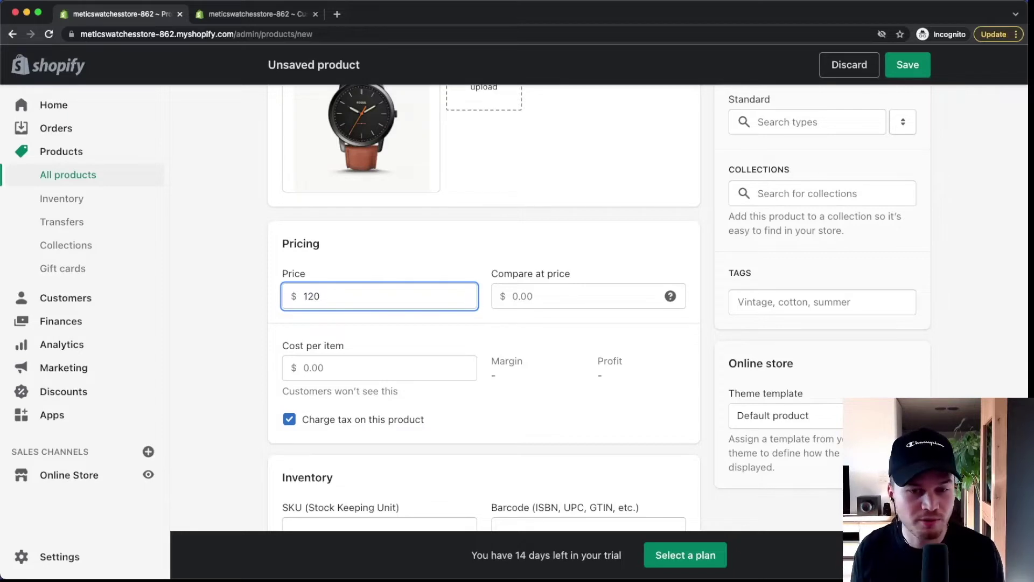
pyautogui.click(373, 261)
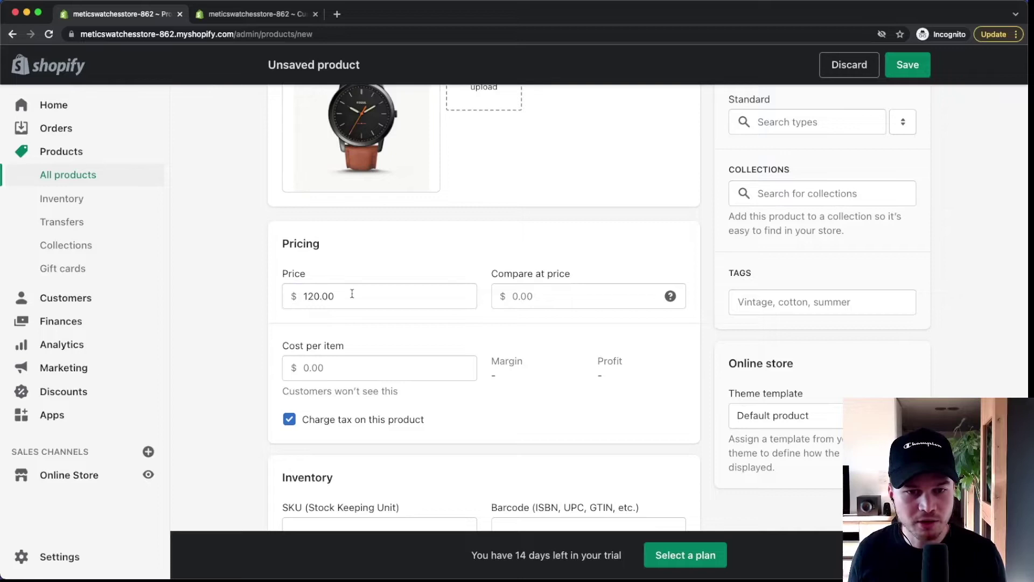
pyautogui.moveTo(351, 294); pyautogui.dragTo(271, 297)
pyautogui.click(431, 256)
pyautogui.click(540, 291)
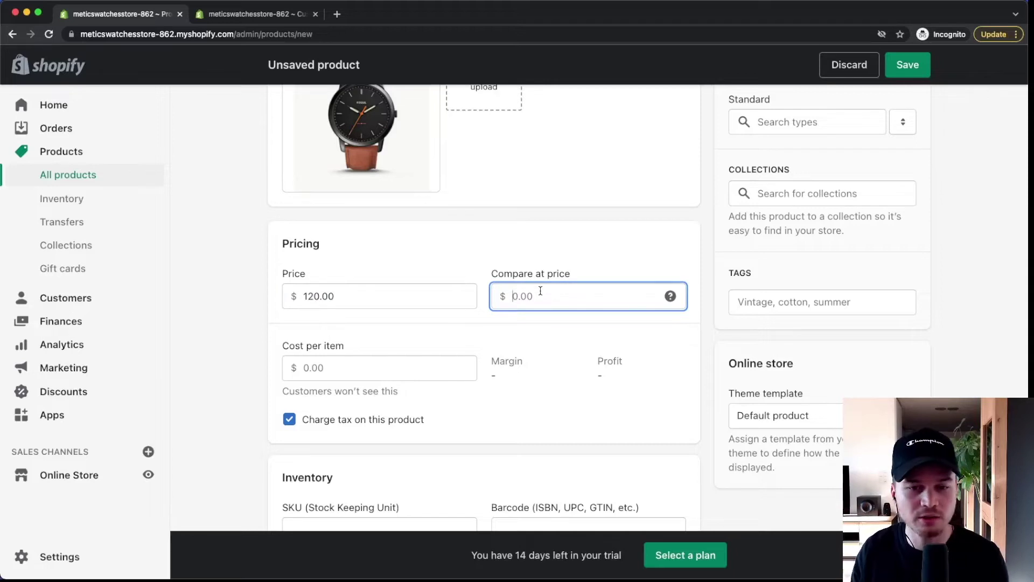
pyautogui.moveTo(348, 296); pyautogui.dragTo(277, 302)
pyautogui.click(416, 266)
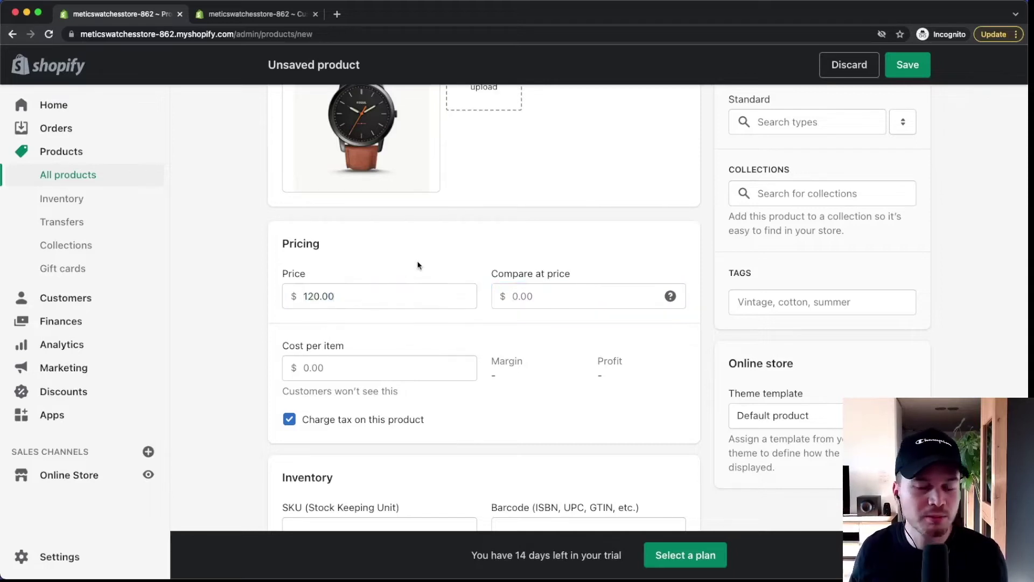
# Set compare-at price 150.00 and cost per item 50.00, giving a 58.3% margin.
pyautogui.click(527, 295)
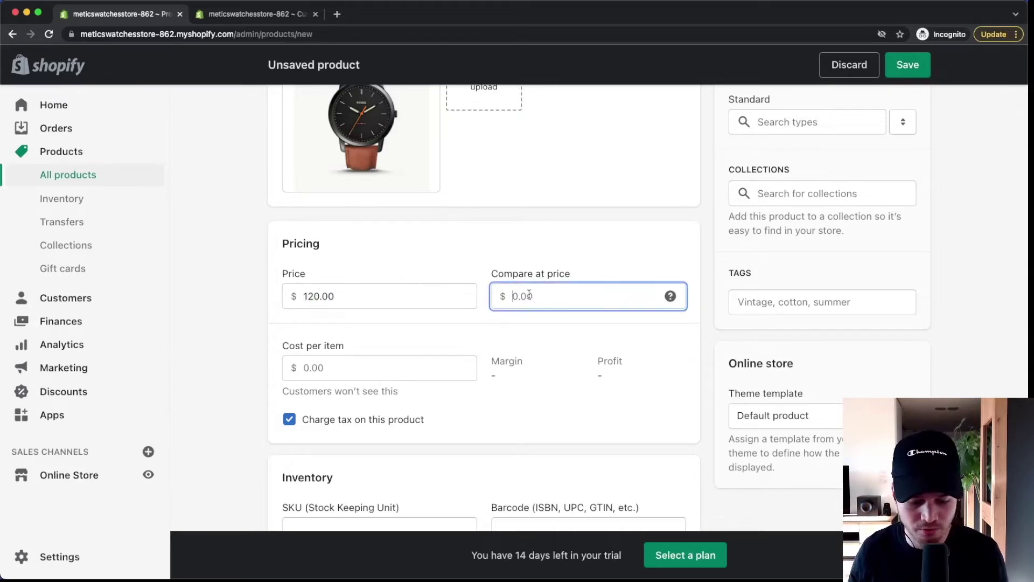
pyautogui.write('150')
pyautogui.click(416, 282)
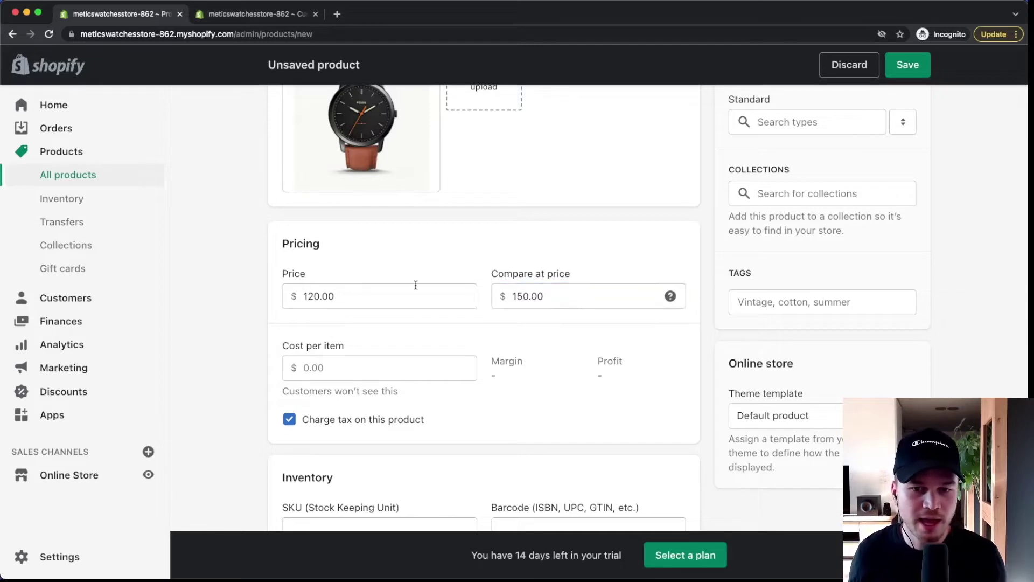
pyautogui.click(353, 297)
pyautogui.moveTo(361, 294); pyautogui.dragTo(300, 275)
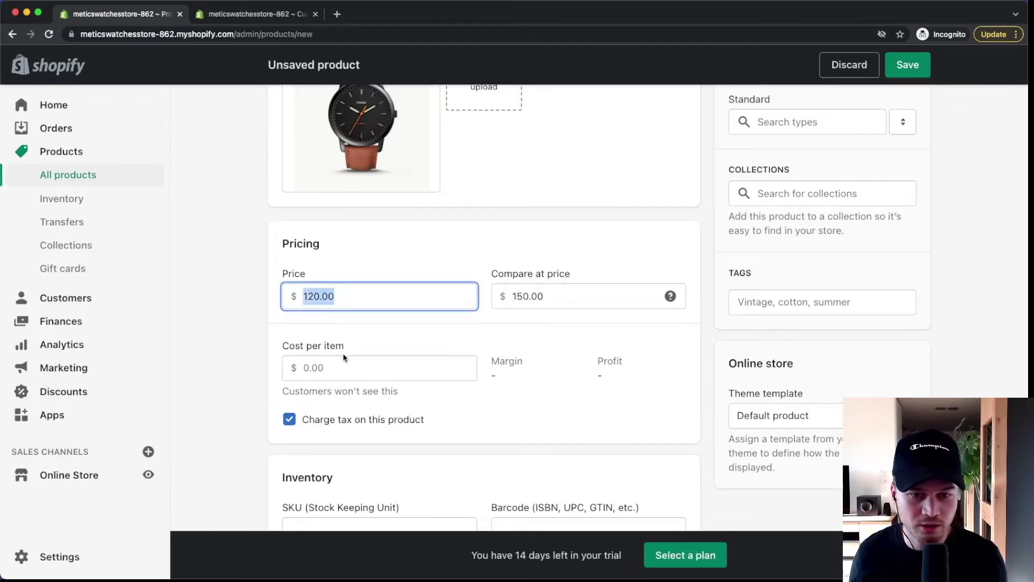
pyautogui.click(336, 368)
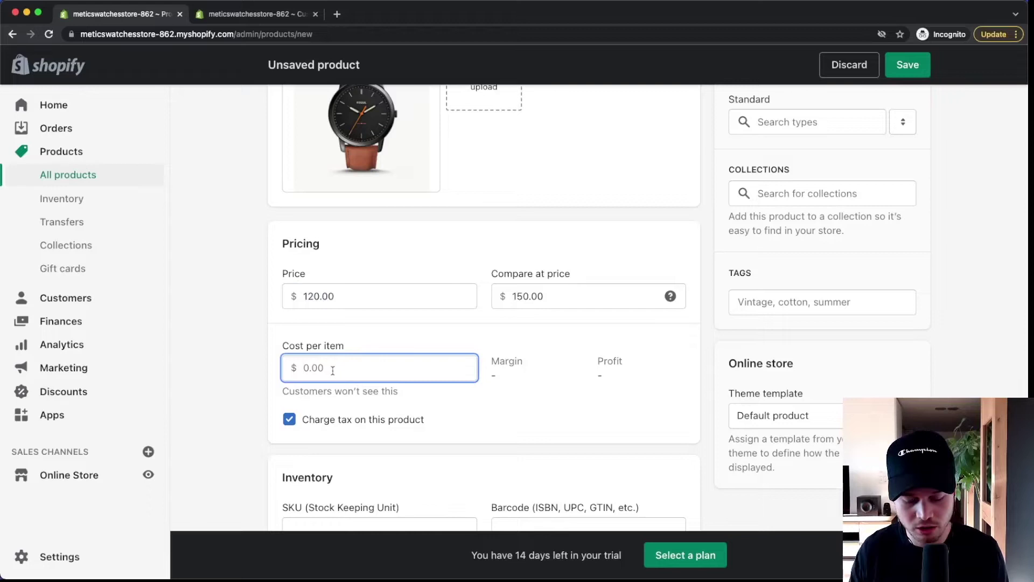
pyautogui.write('50')
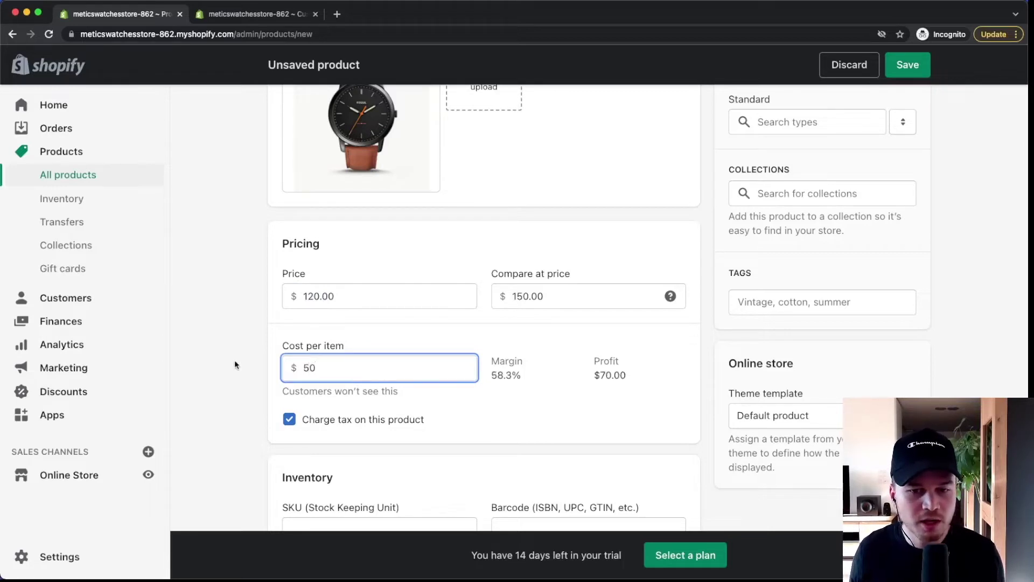
pyautogui.click(234, 360)
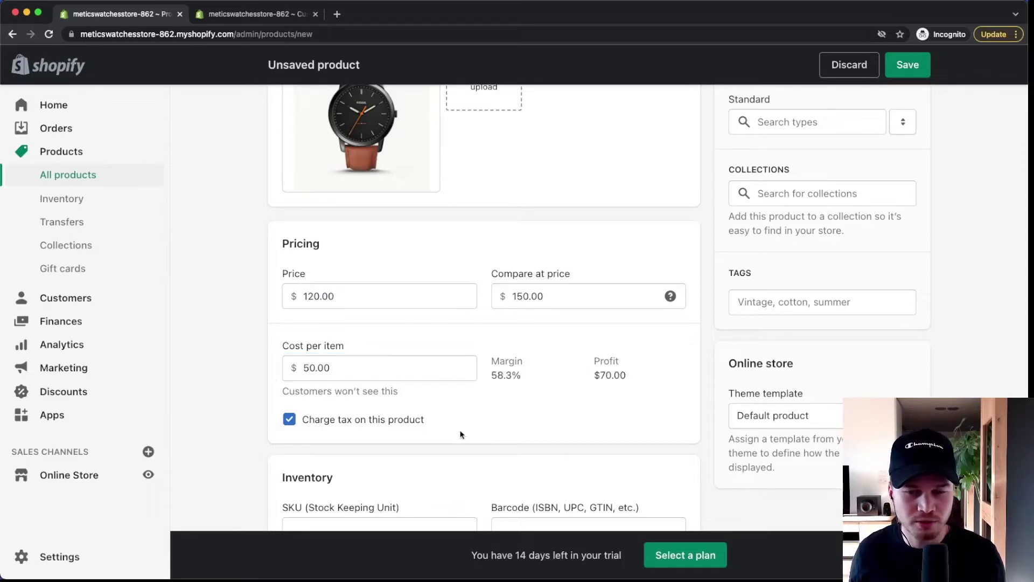
pyautogui.scroll(-5, 232, 382)
# Set SKU 1000 with 100 units available, and turn on selling when out of stock.
pyautogui.click(342, 329)
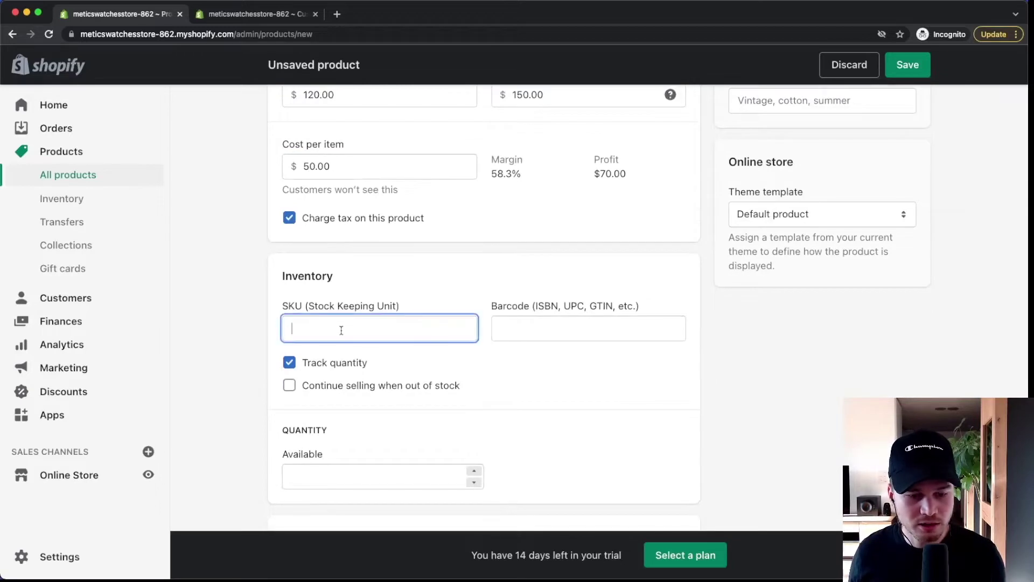
pyautogui.write('1000')
pyautogui.click(272, 333)
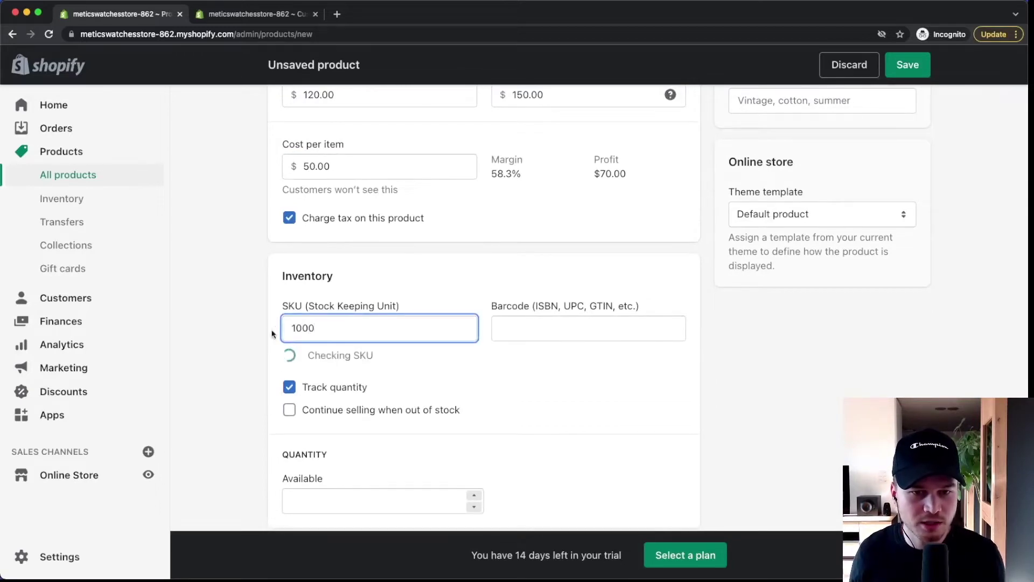
pyautogui.scroll(-3, 269, 334)
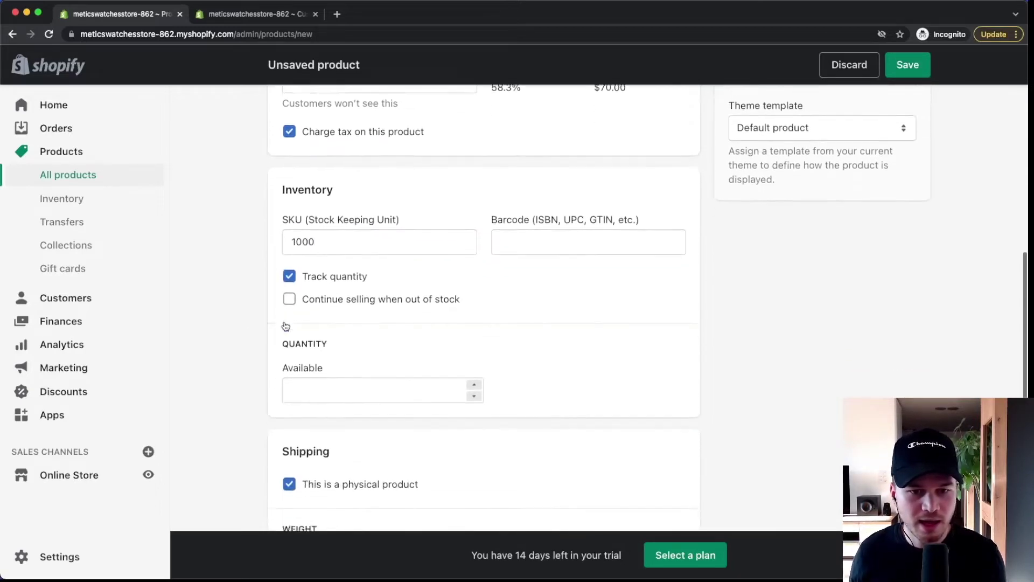
pyautogui.click(305, 376)
pyautogui.write('100')
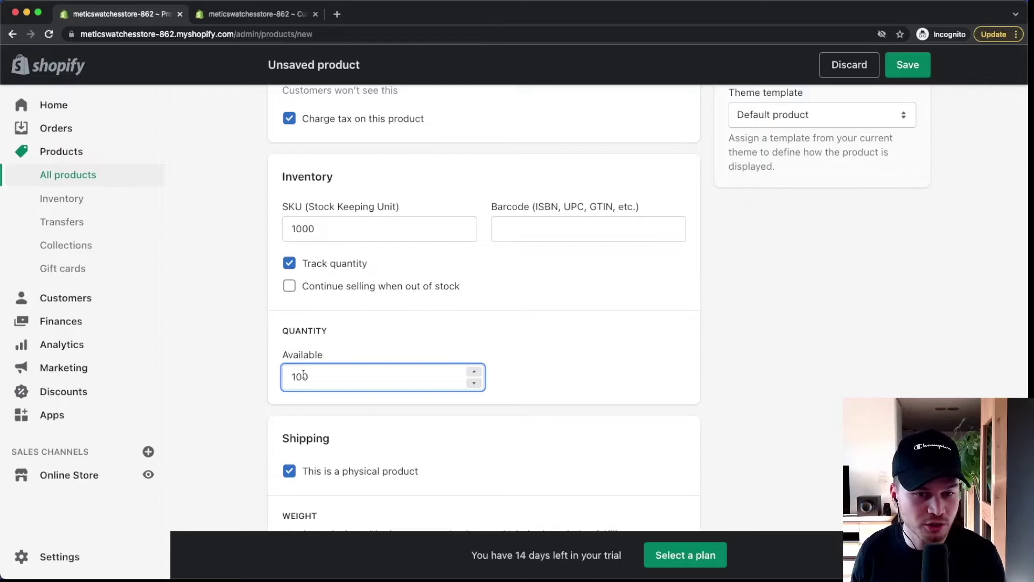
pyautogui.click(242, 302)
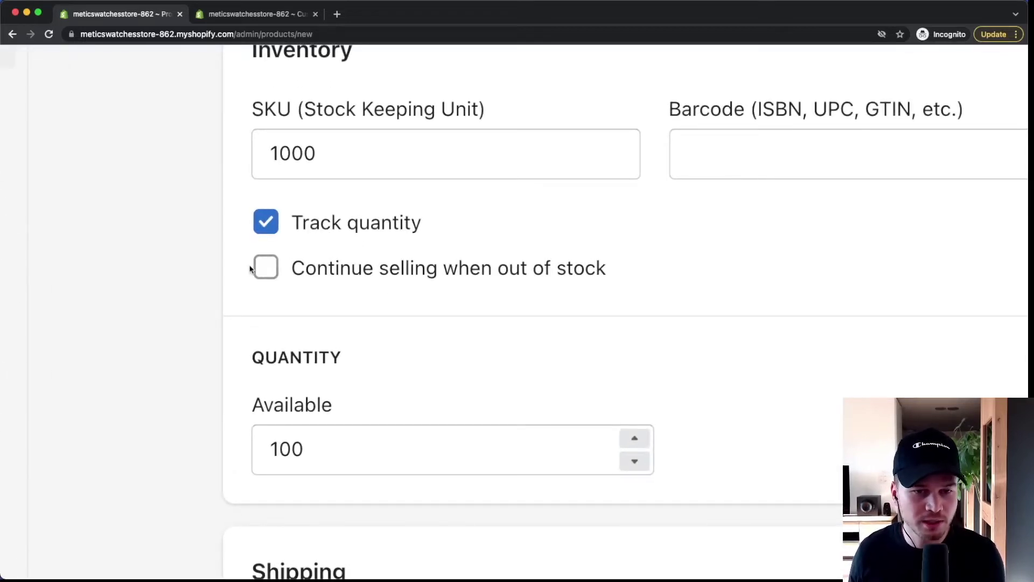
pyautogui.click(272, 268)
# Turn selling when out of stock back off and leave the product without variant options.
pyautogui.click(272, 269)
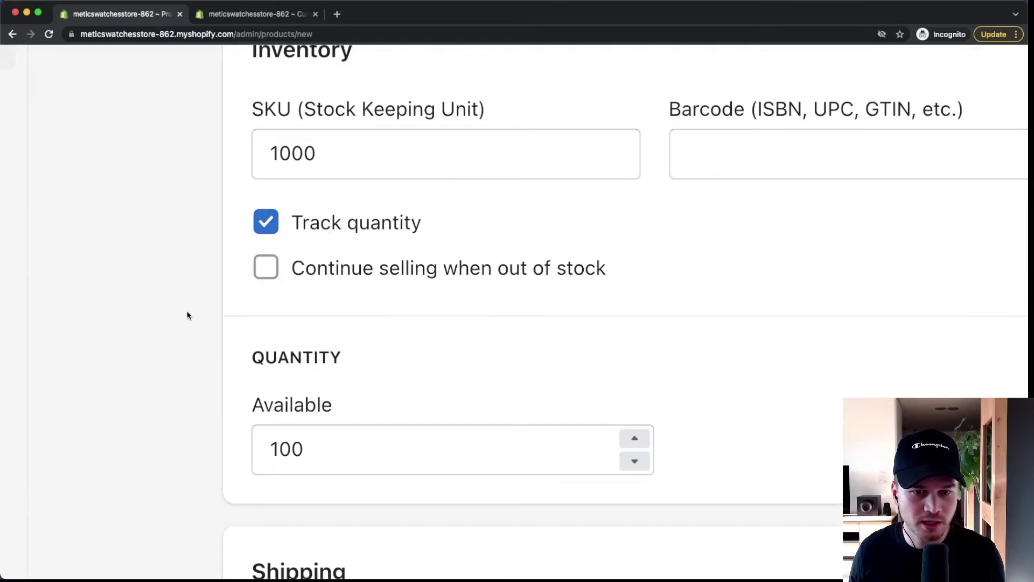
pyautogui.scroll(-5, 226, 307)
pyautogui.scroll(-5, 215, 280)
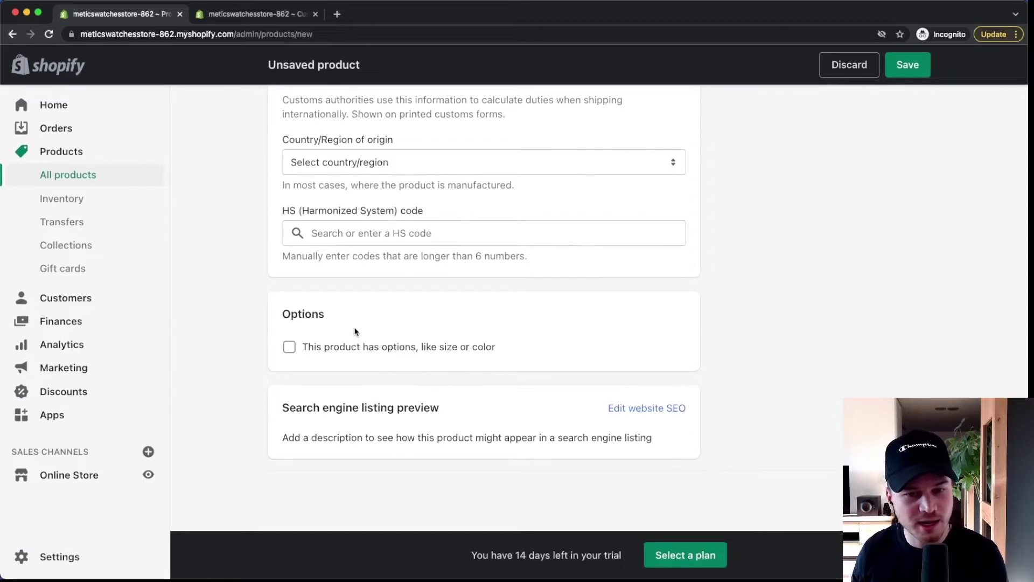
pyautogui.click(289, 347)
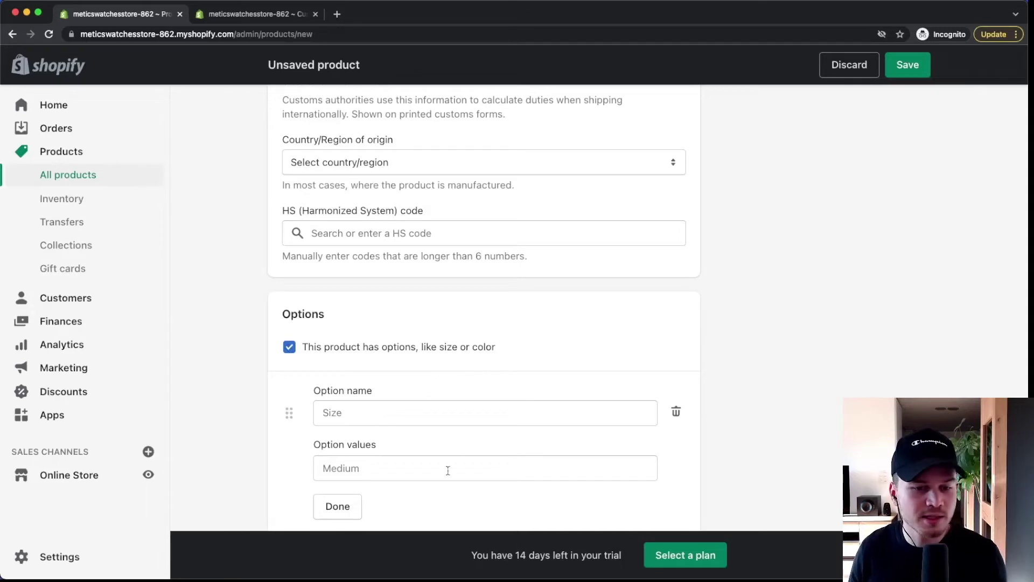
pyautogui.scroll(-3, 353, 397)
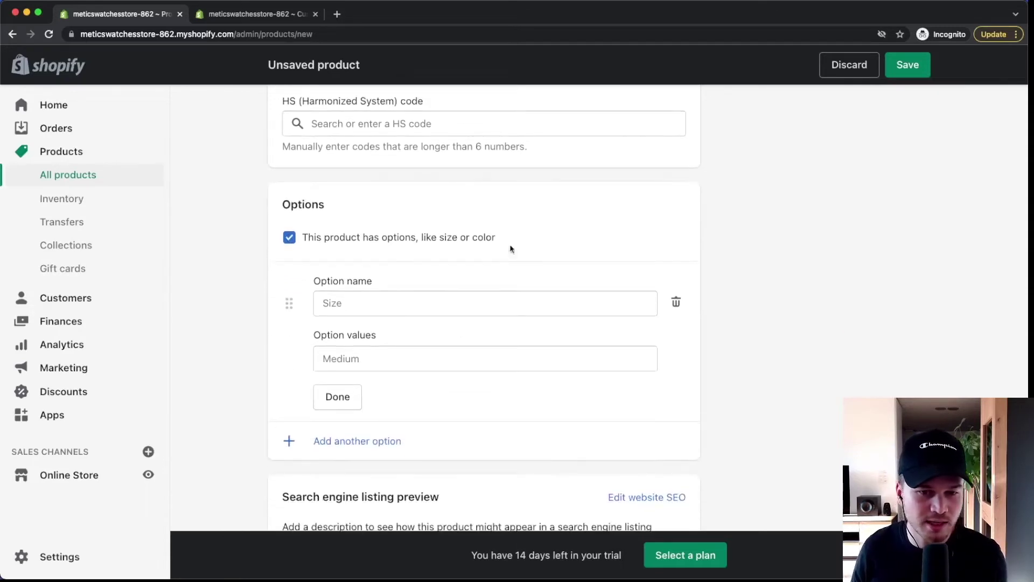
pyautogui.click(289, 237)
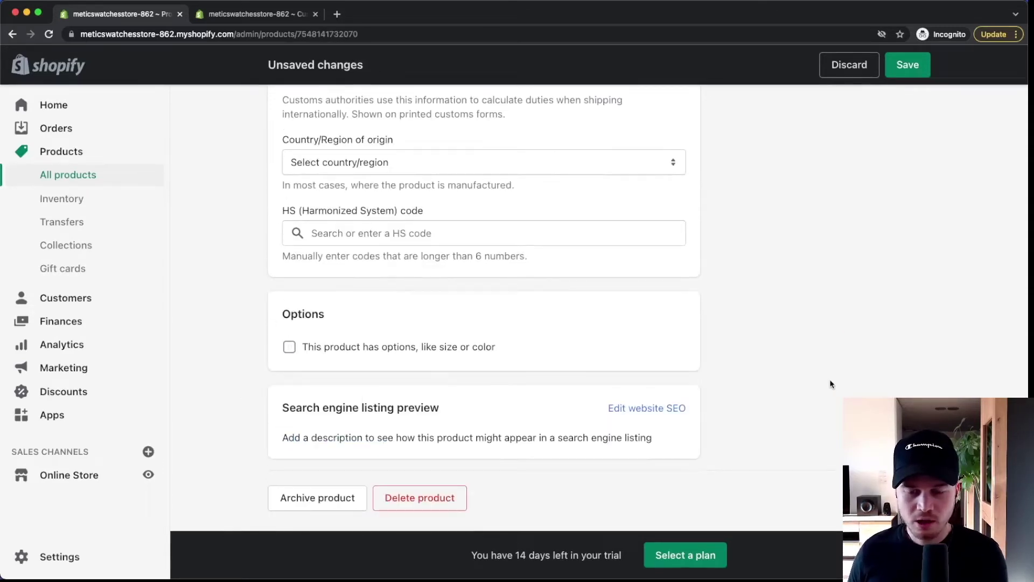
# Tick MENS and NEW ARRIVALS in the Collections list, then close the list.
pyautogui.scroll(15, 827, 375)
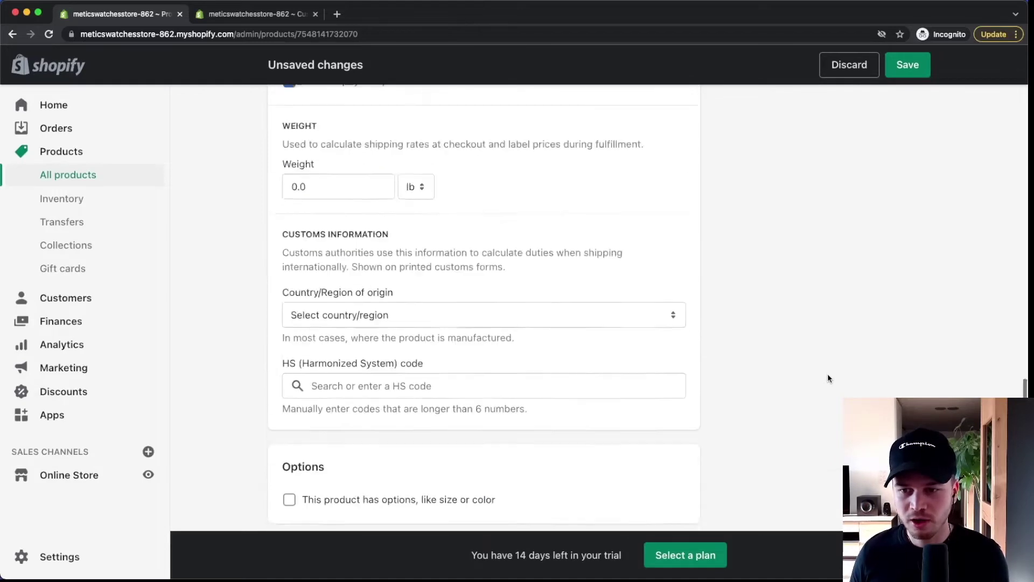
pyautogui.scroll(-2, 847, 334)
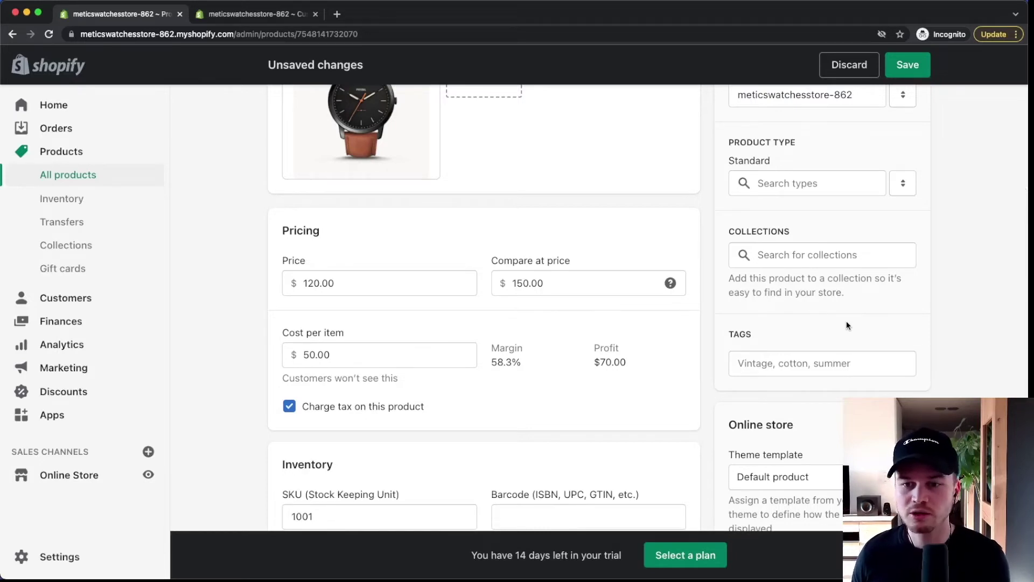
pyautogui.scroll(3, 847, 345)
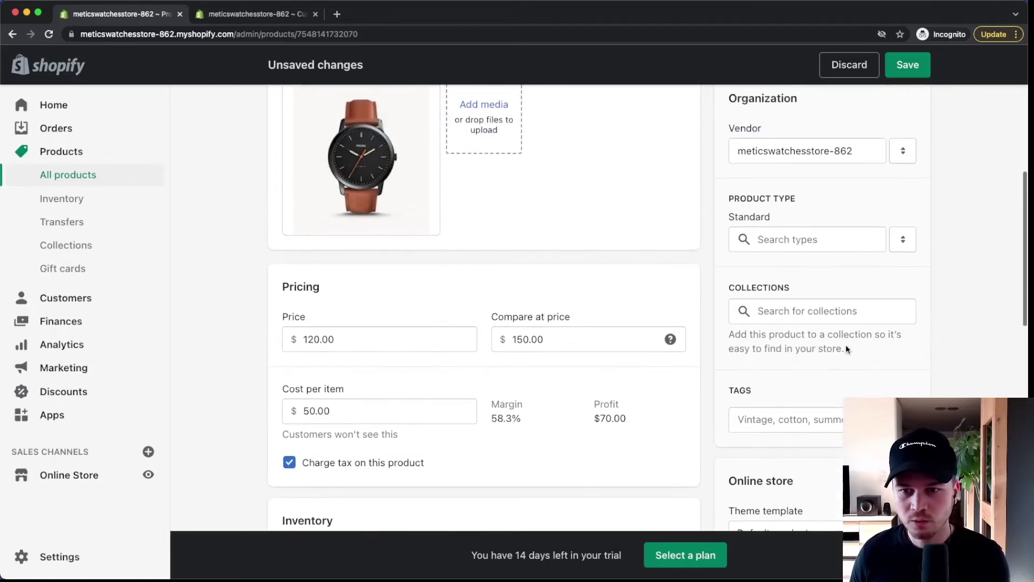
pyautogui.click(784, 312)
pyautogui.scroll(-3, 785, 318)
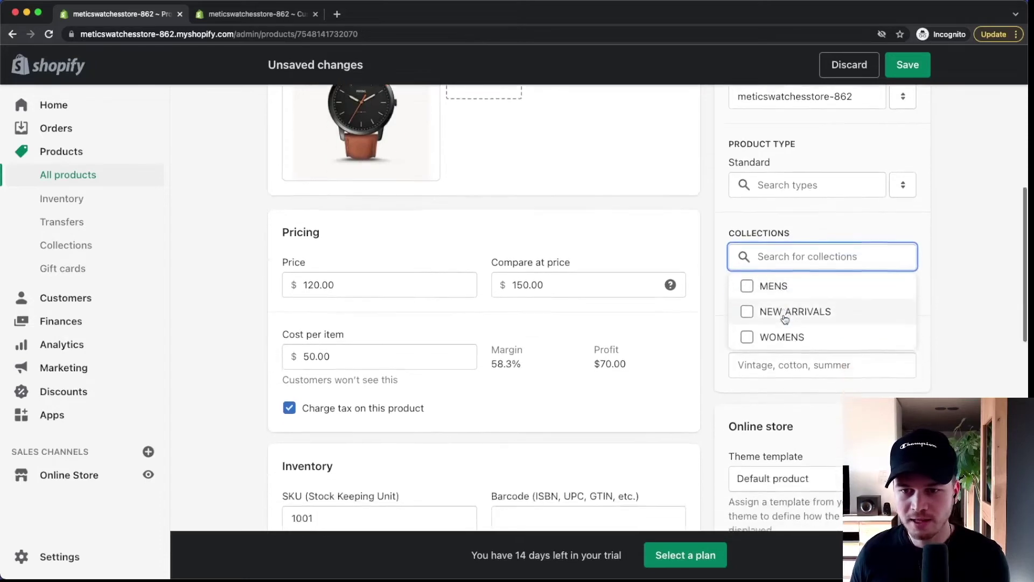
pyautogui.scroll(-2, 785, 318)
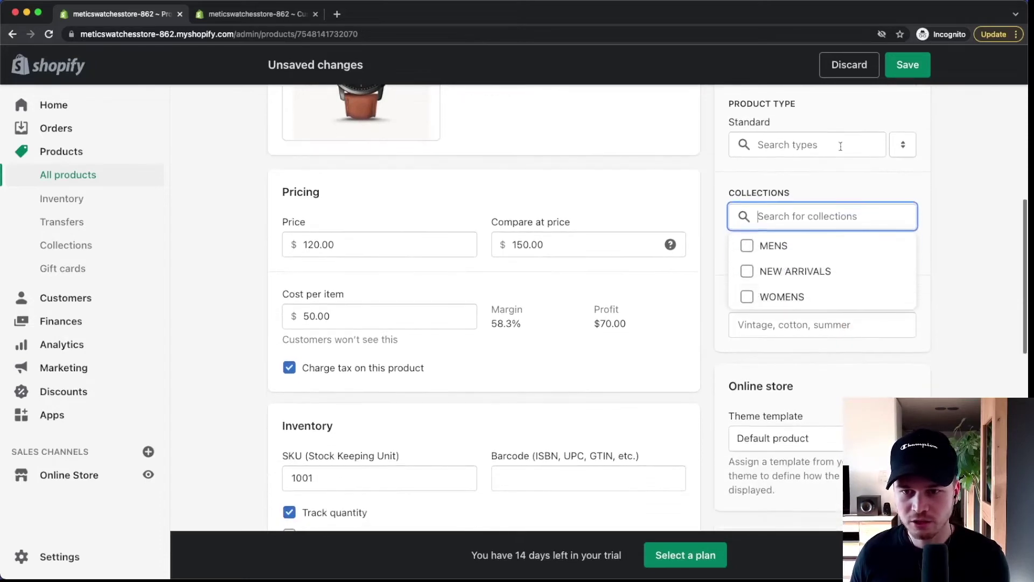
pyautogui.click(754, 243)
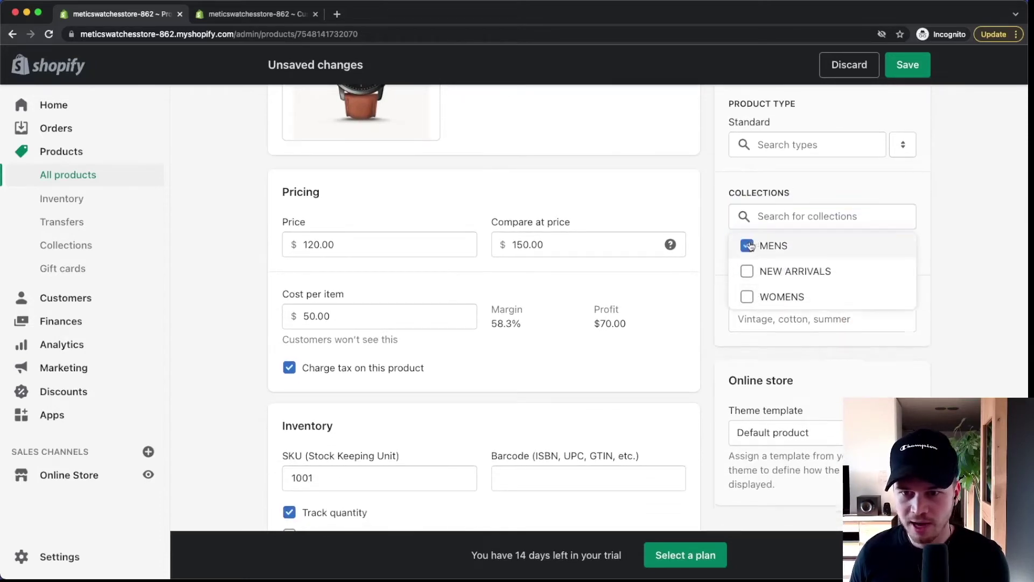
pyautogui.click(752, 275)
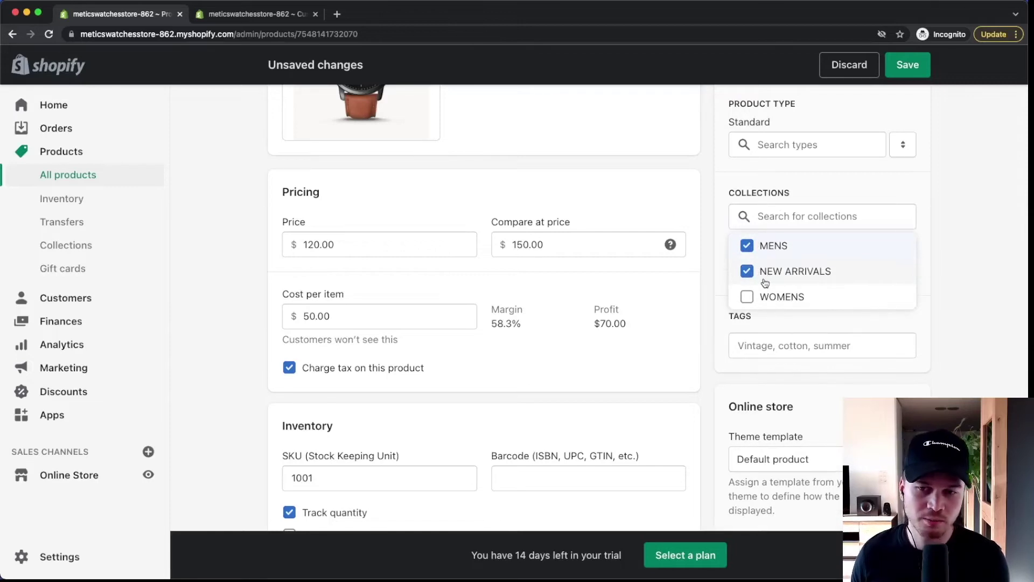
pyautogui.click(968, 238)
pyautogui.scroll(3, 962, 237)
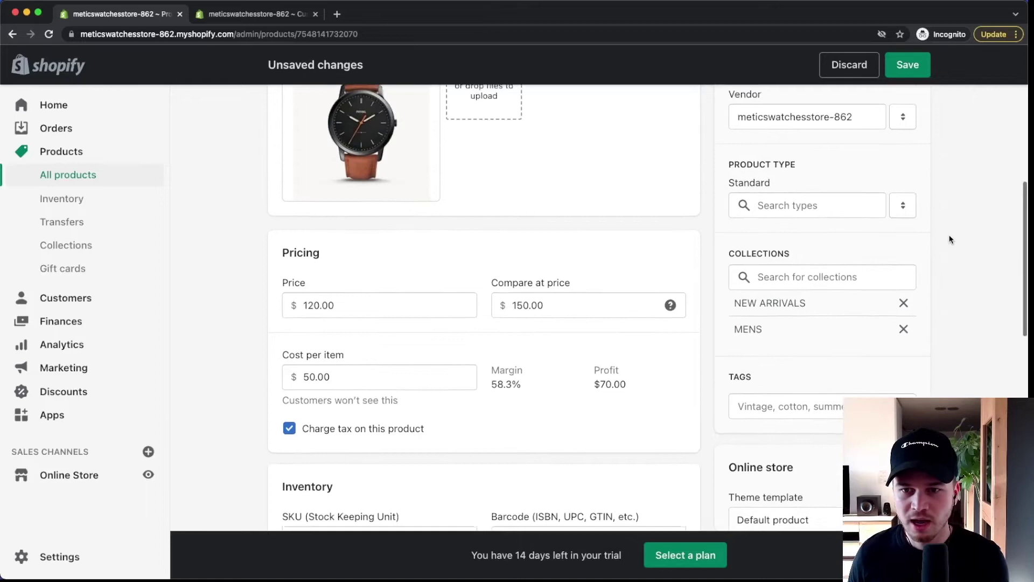
pyautogui.scroll(10, 952, 241)
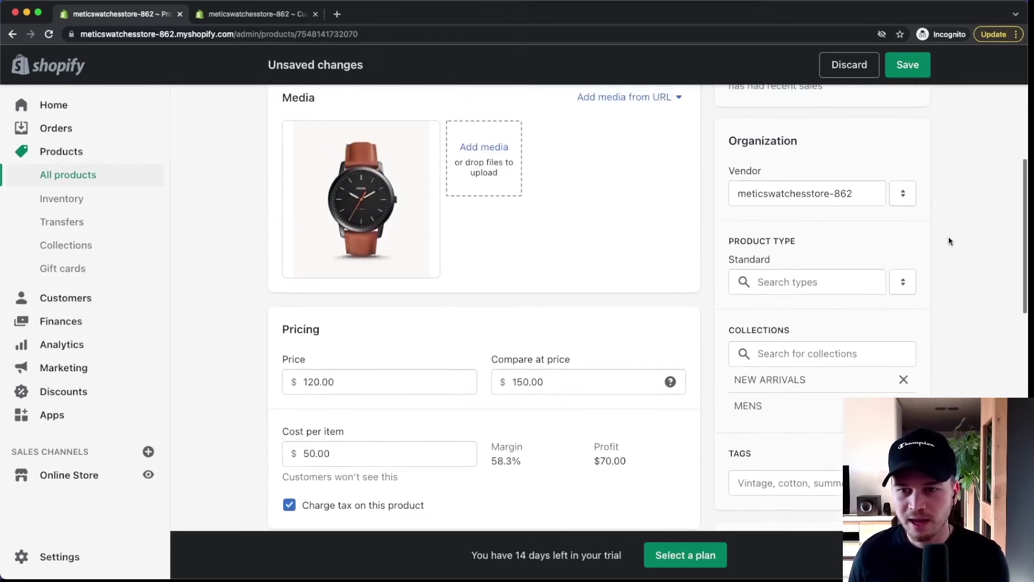
# Change the product status from Draft to Active and save the watch.
pyautogui.scroll(4, 949, 240)
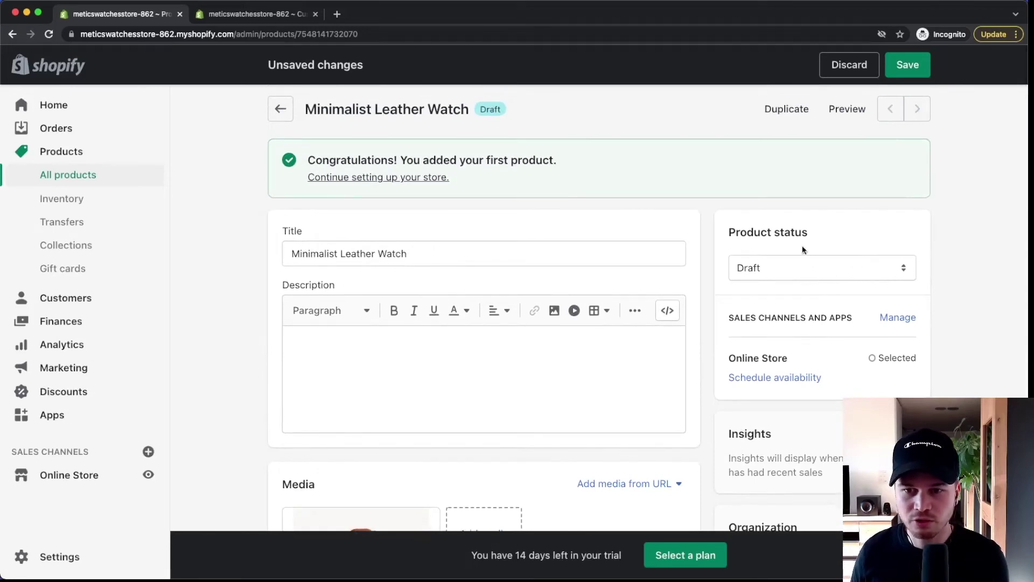
pyautogui.click(793, 273)
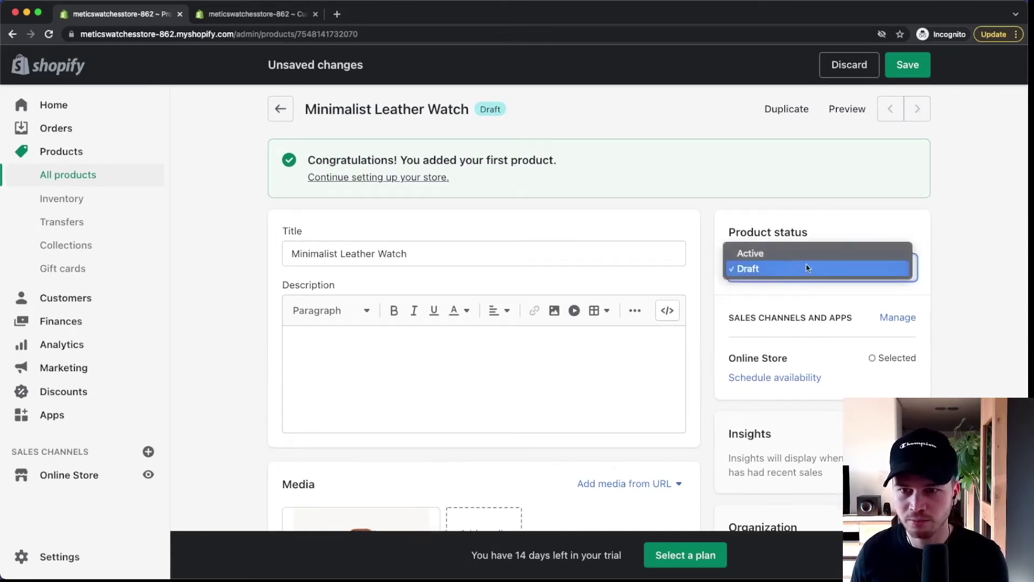
pyautogui.click(877, 300)
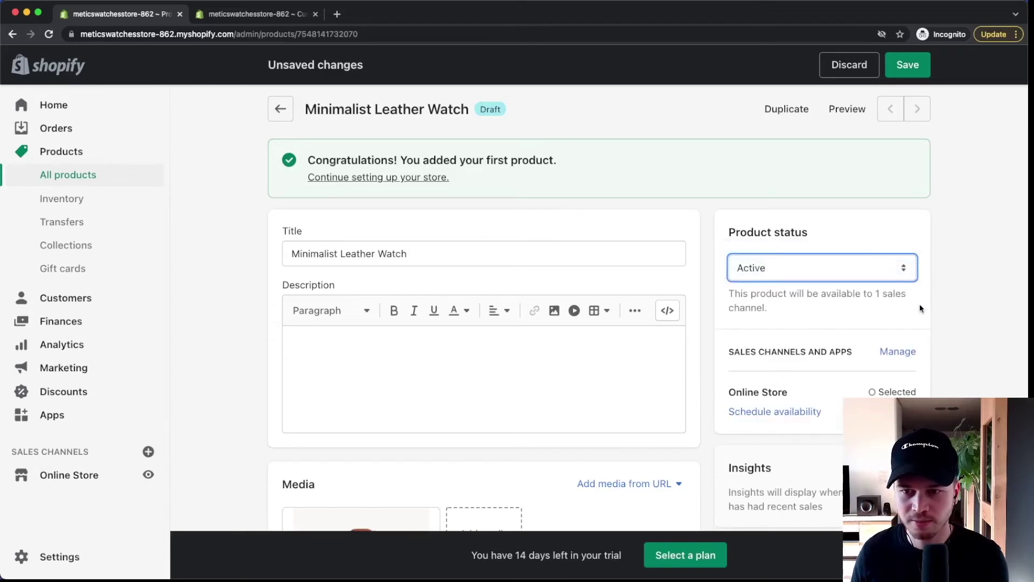
pyautogui.click(908, 65)
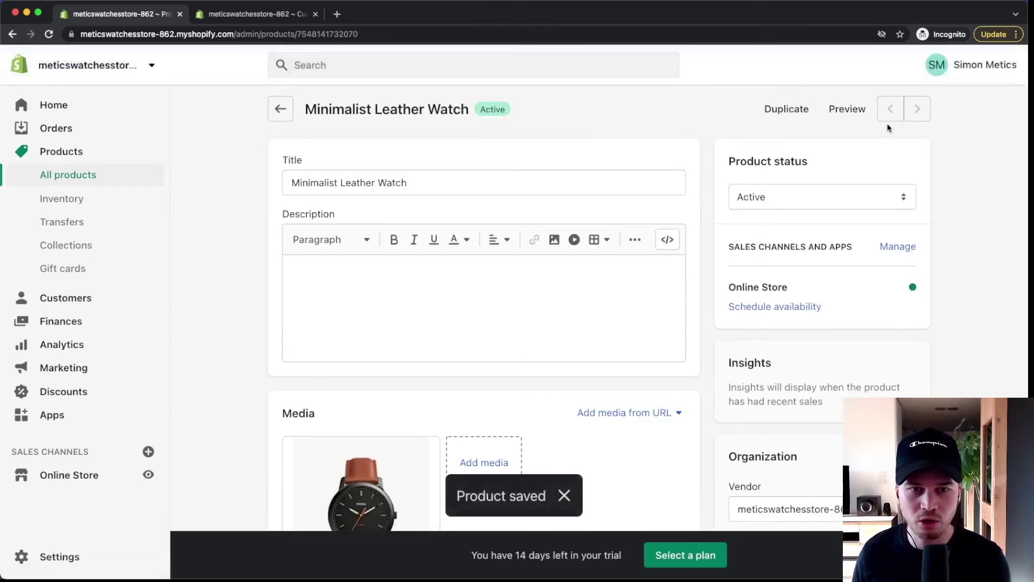
# Return to the Products list, then view the home page NEW ARRIVALS preview in the theme editor.
pyautogui.click(277, 109)
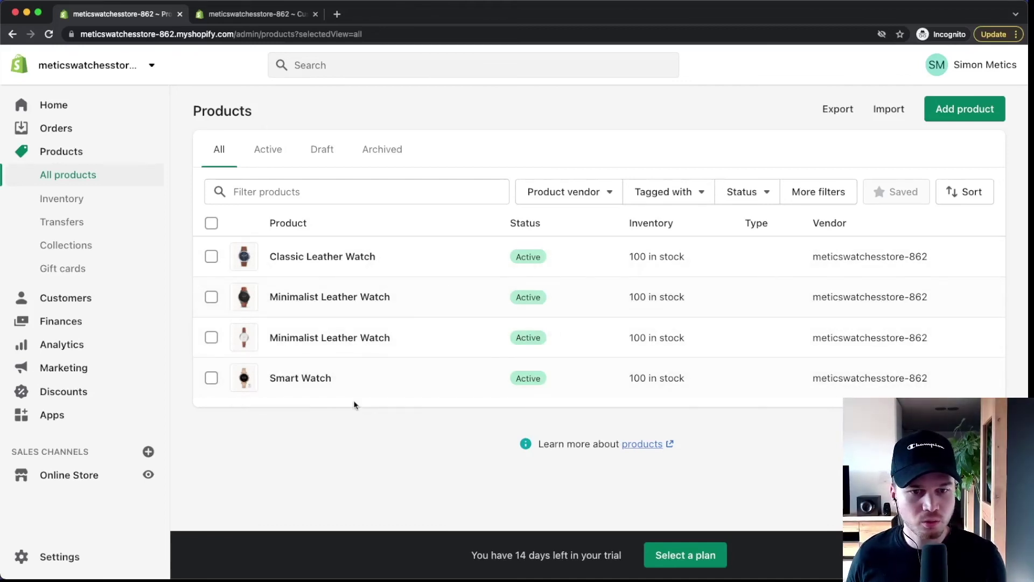
pyautogui.click(238, 14)
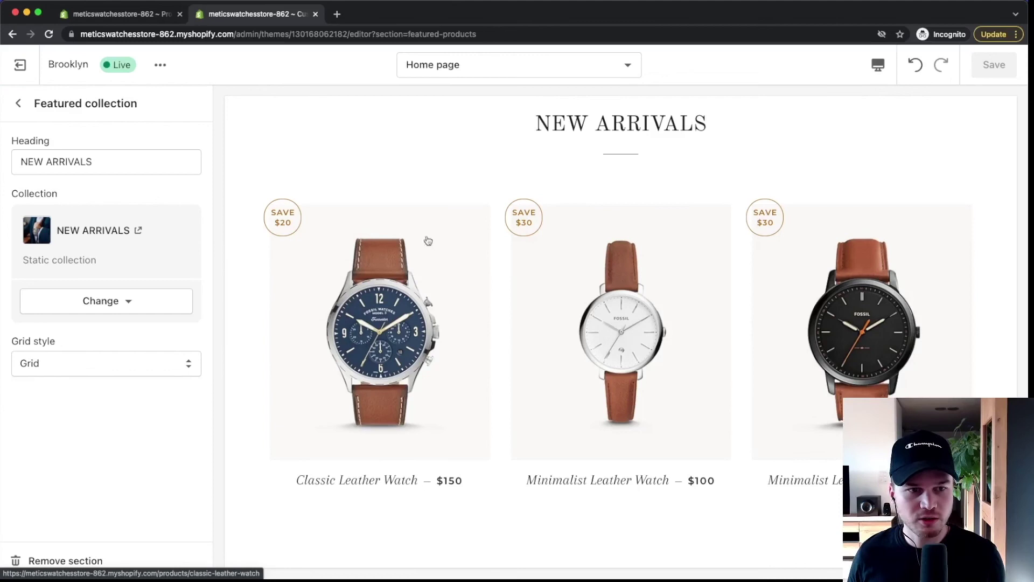
# Go back to the home page sections and open the MENS collection from Find Your Style.
pyautogui.click(18, 103)
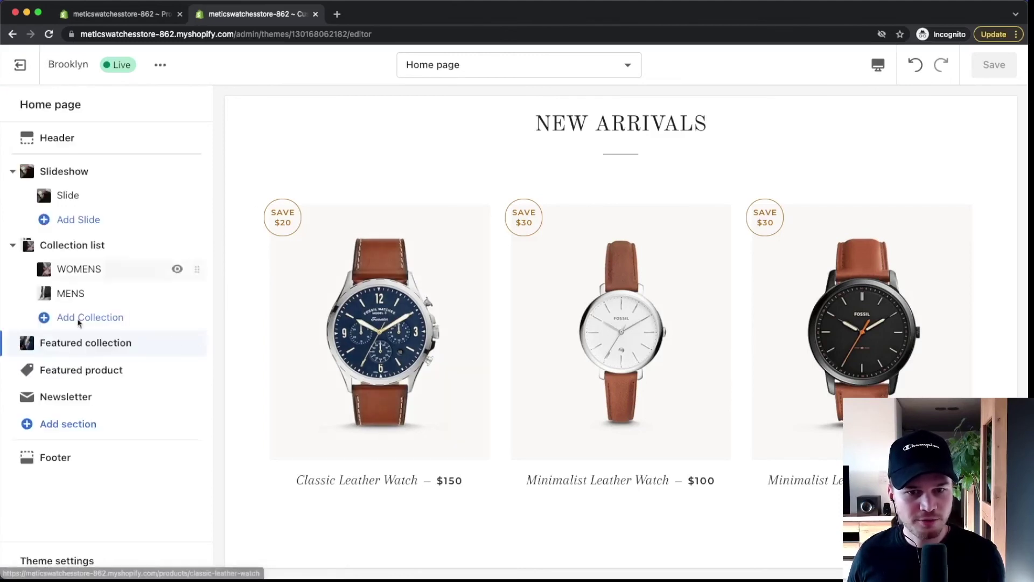
pyautogui.scroll(2, 792, 156)
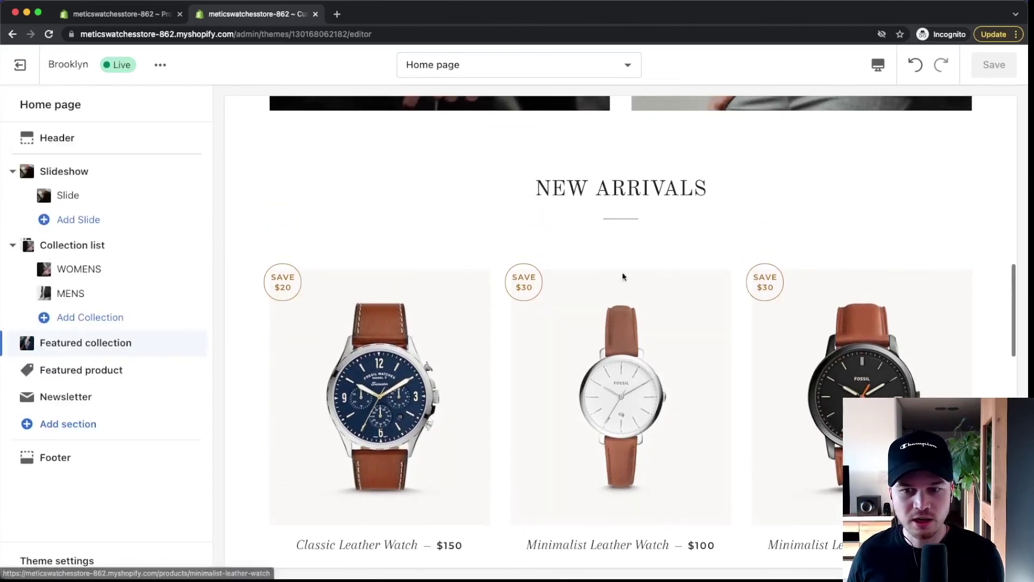
pyautogui.scroll(-1, 622, 276)
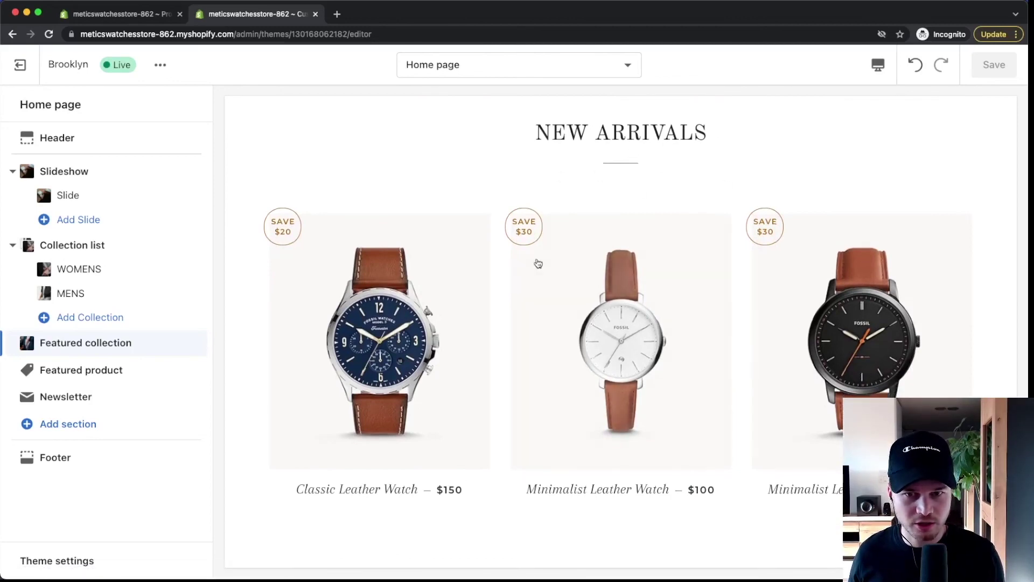
pyautogui.scroll(7, 536, 263)
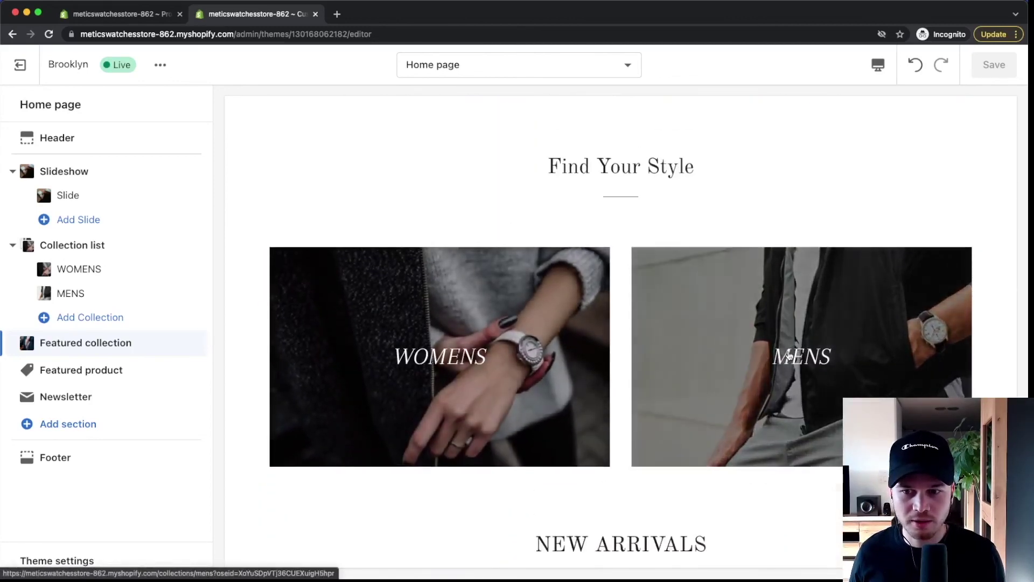
pyautogui.click(823, 369)
pyautogui.scroll(-3, 492, 291)
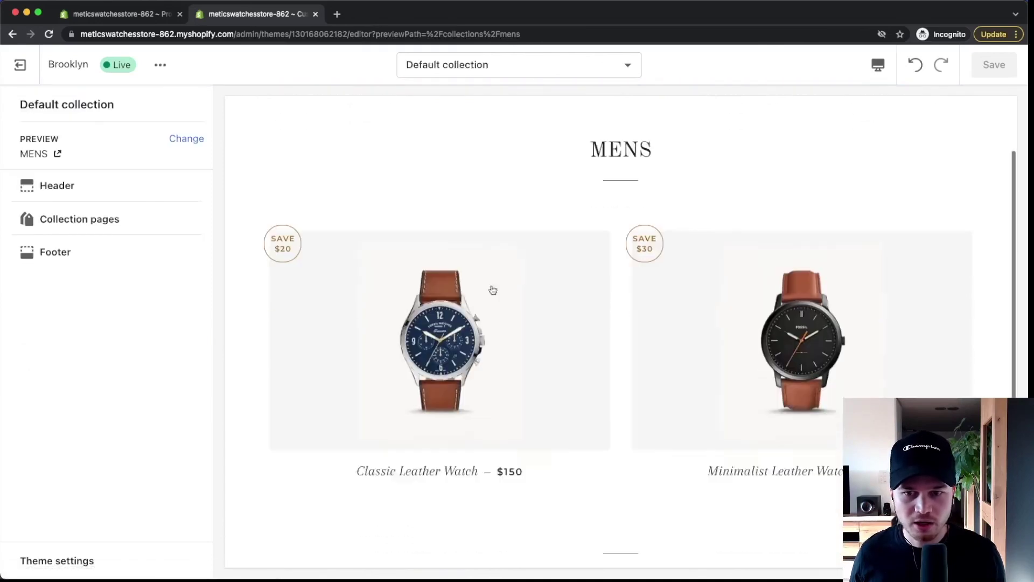
pyautogui.scroll(-2, 676, 318)
pyautogui.scroll(5, 676, 318)
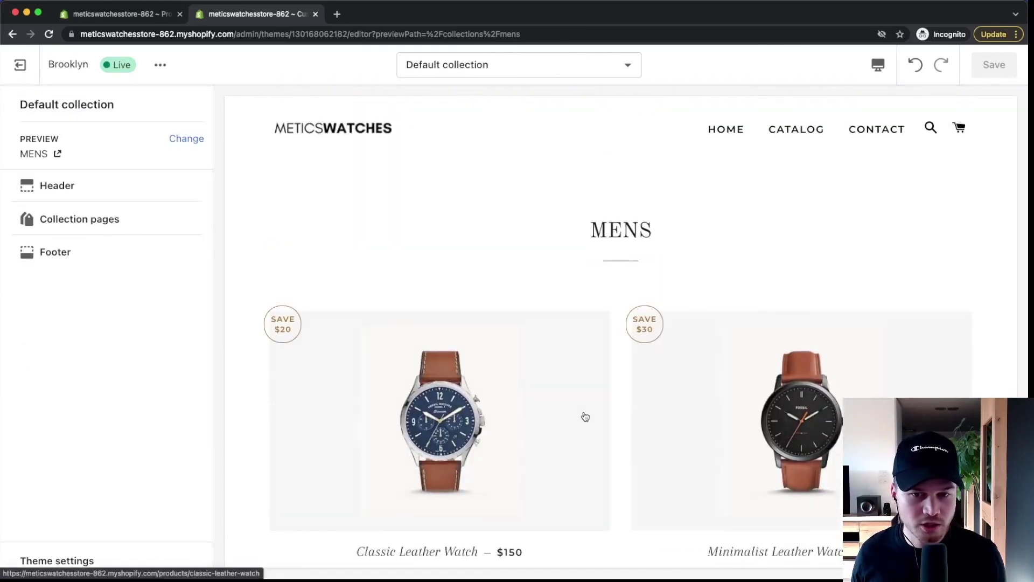